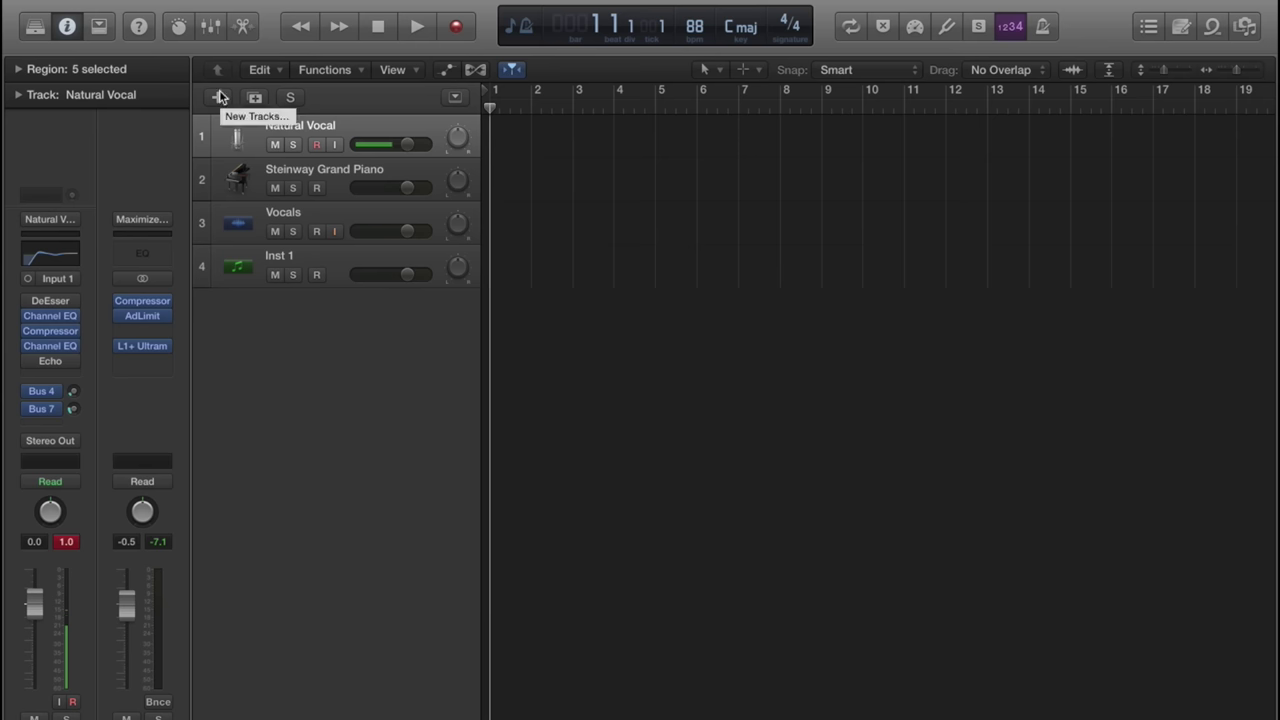
Step: Create one empty audio track, Audio 3, and show the Library's Voice patches
click(218, 97)
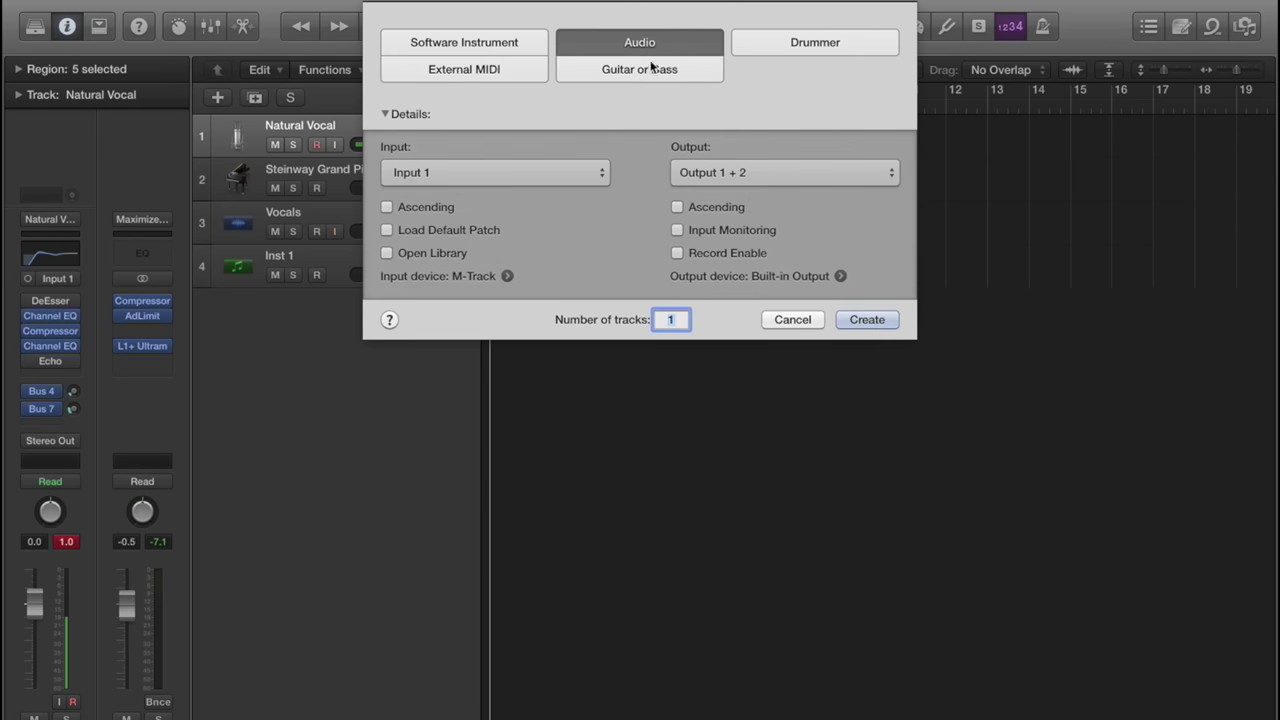
click(866, 319)
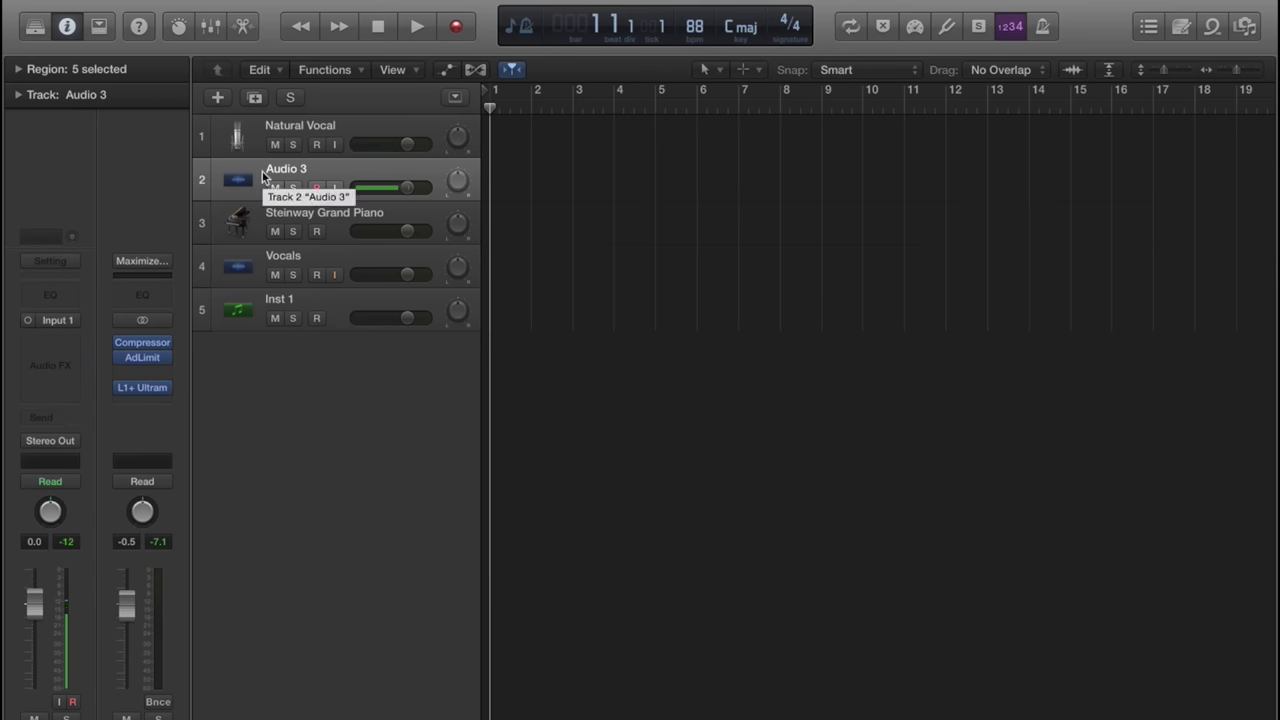
key(y)
click(97, 357)
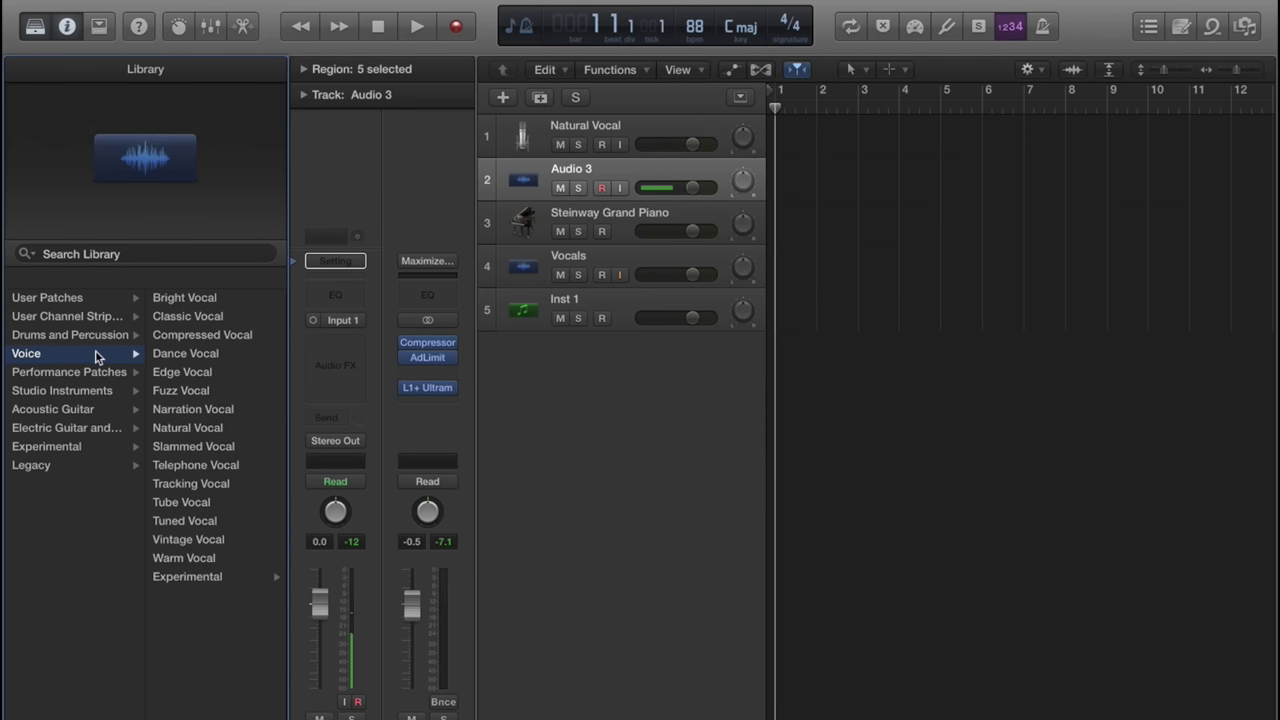
Step: Load the Natural Vocal patch from the Library onto Audio 3
click(185, 430)
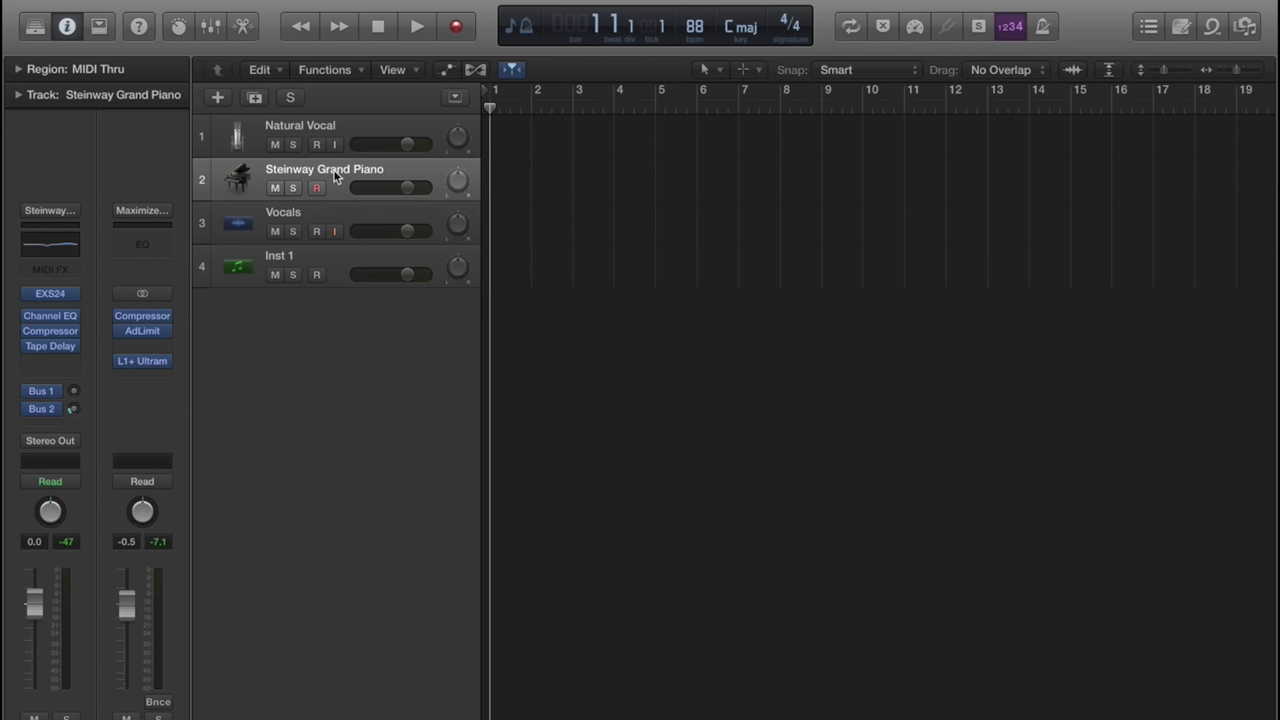
Step: Check the Steinway Grand Piano patch in the Library, then select the Vocals track's channel strip
key(y)
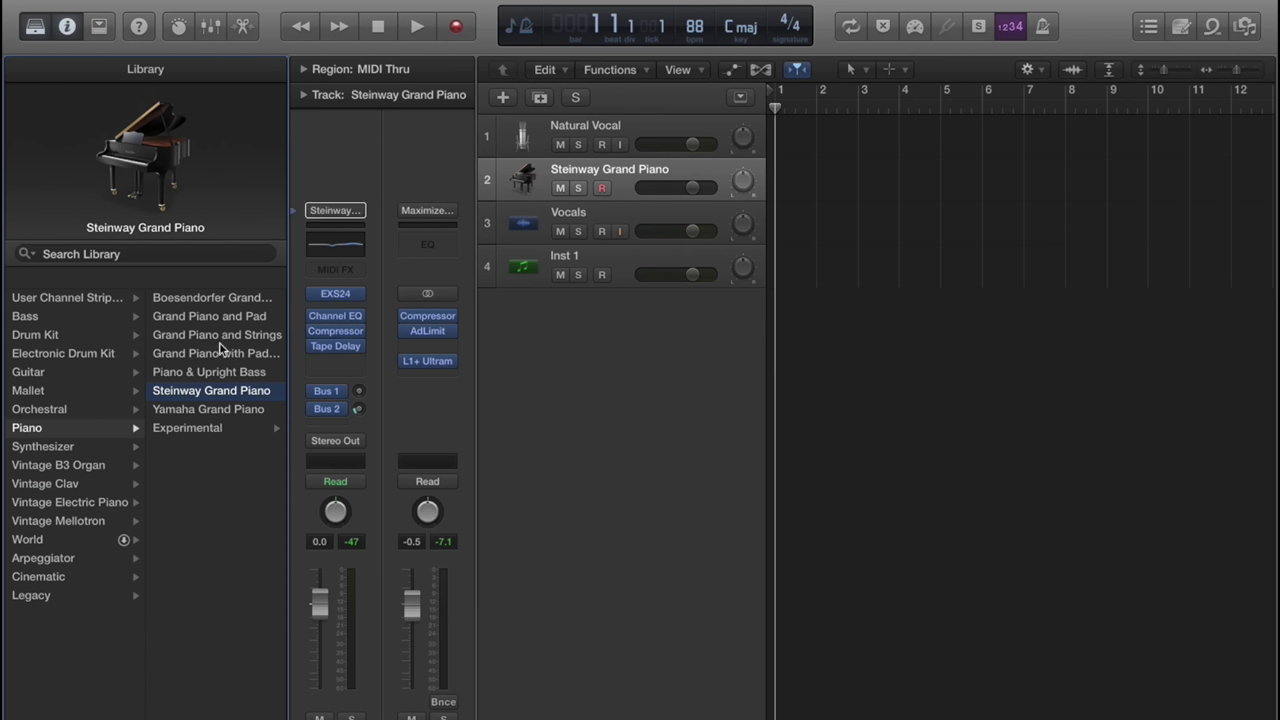
key(y)
click(335, 212)
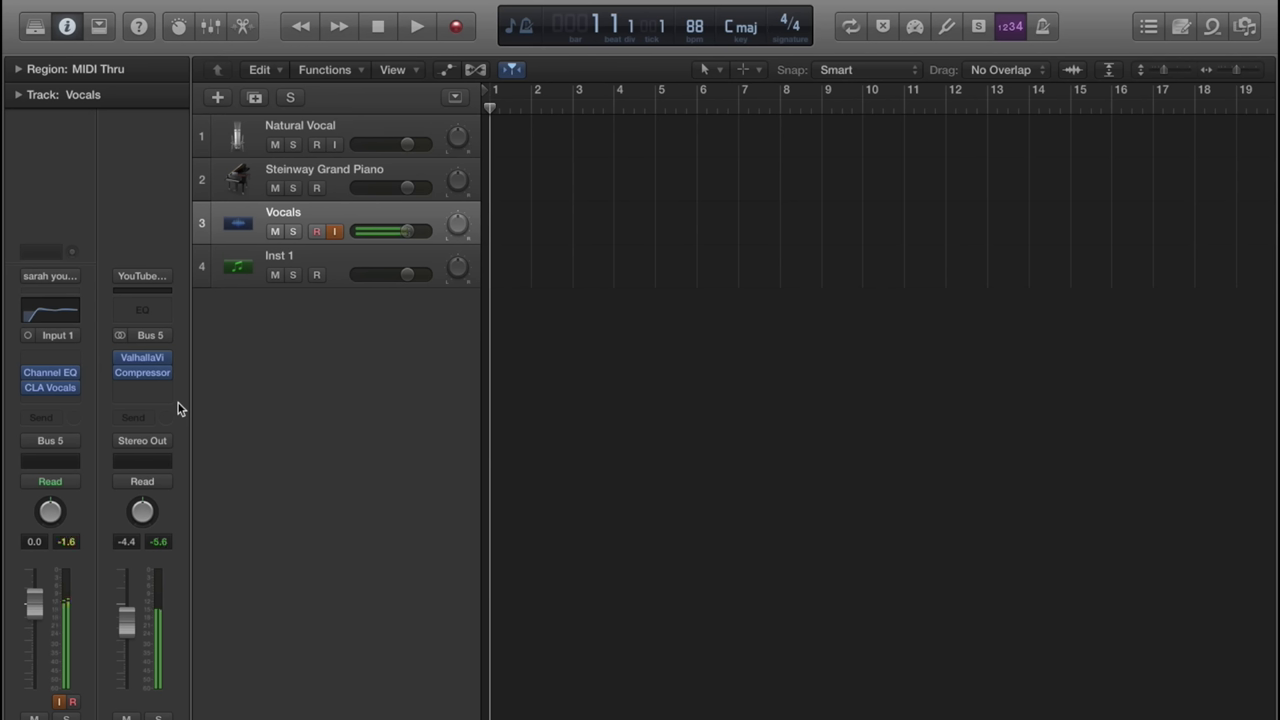
Step: Inspect the Vocals track's Channel EQ and CLA Vocals plugins
click(49, 314)
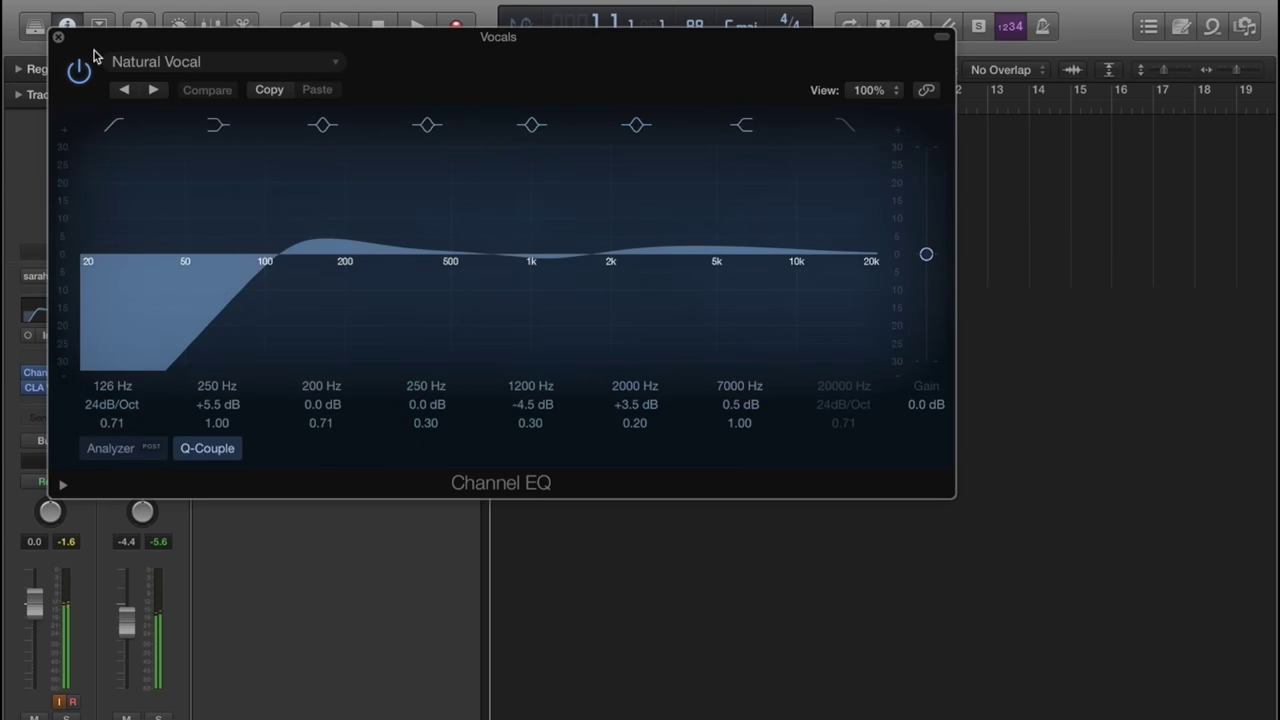
click(36, 387)
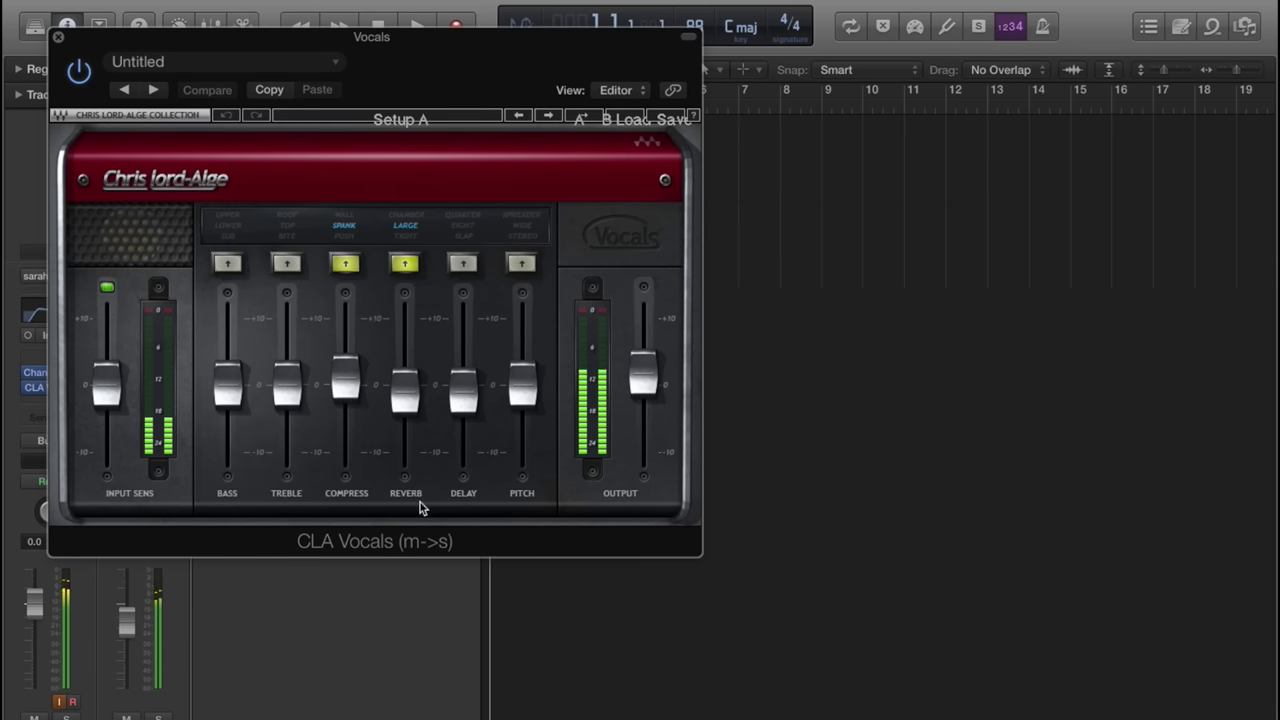
key(super+w)
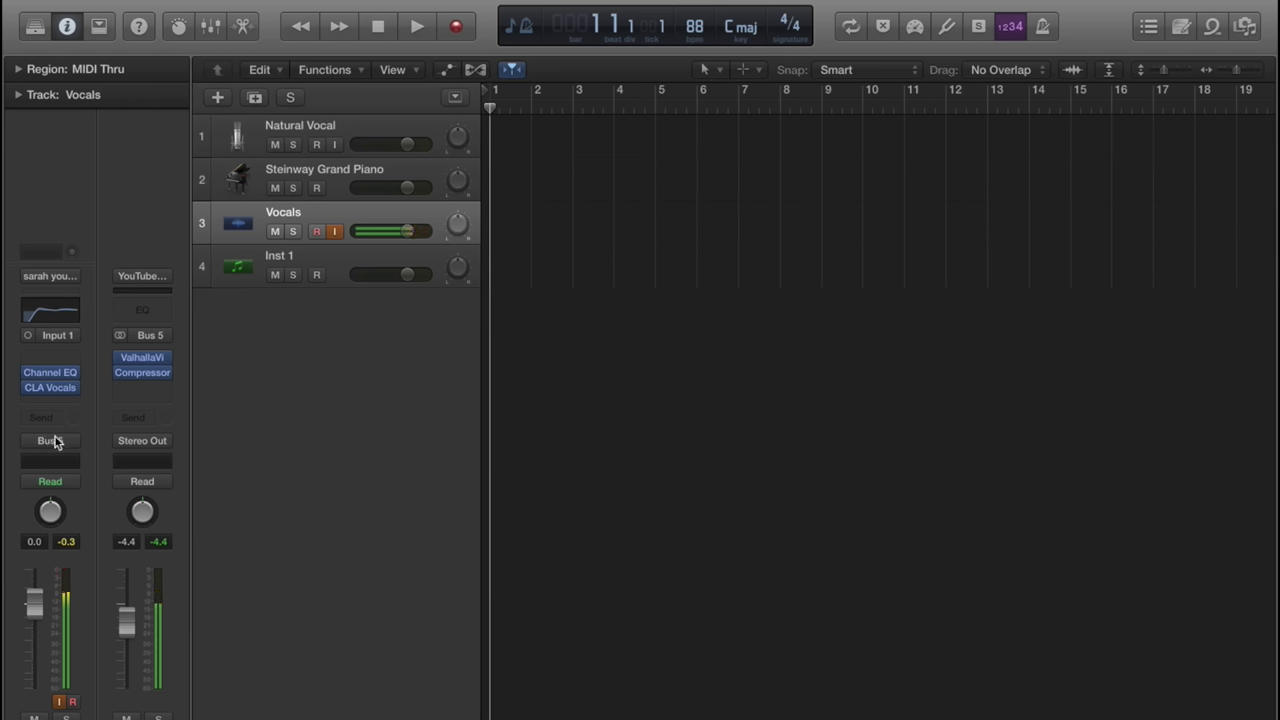
Step: Inspect the ValhallaVintageVerb and Compressor plugins on the Bus 5 return
click(143, 364)
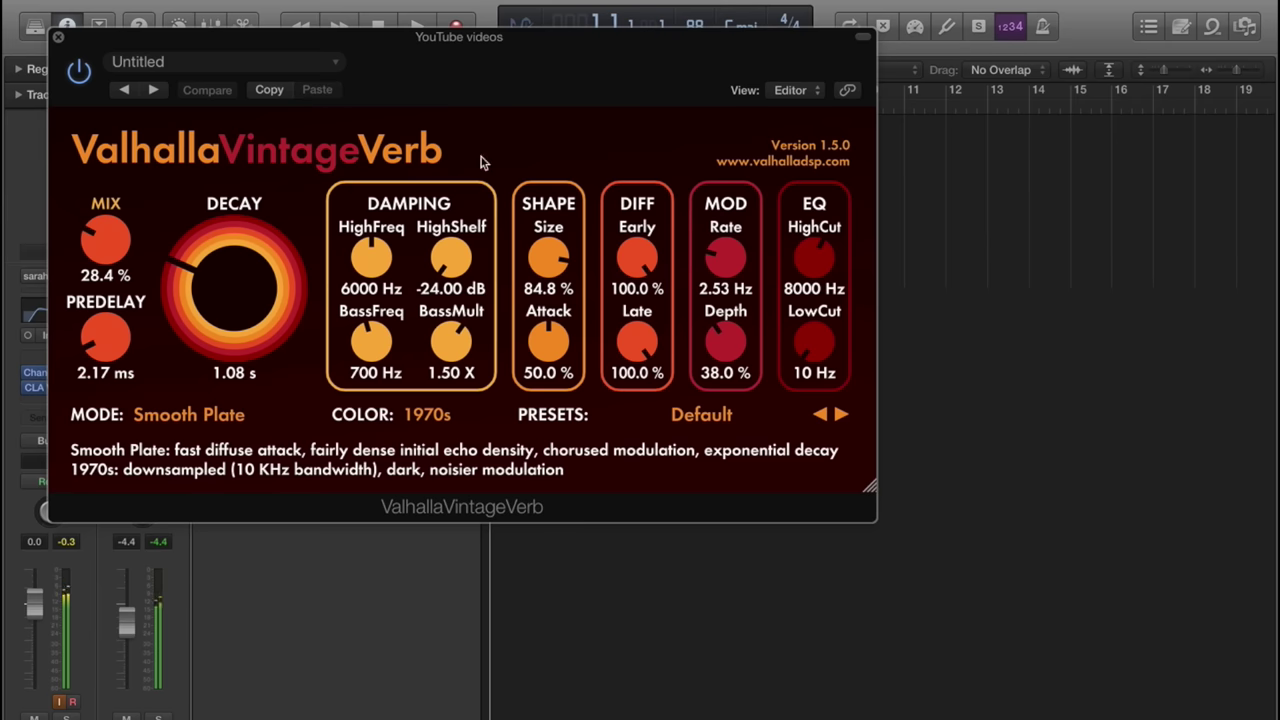
click(58, 37)
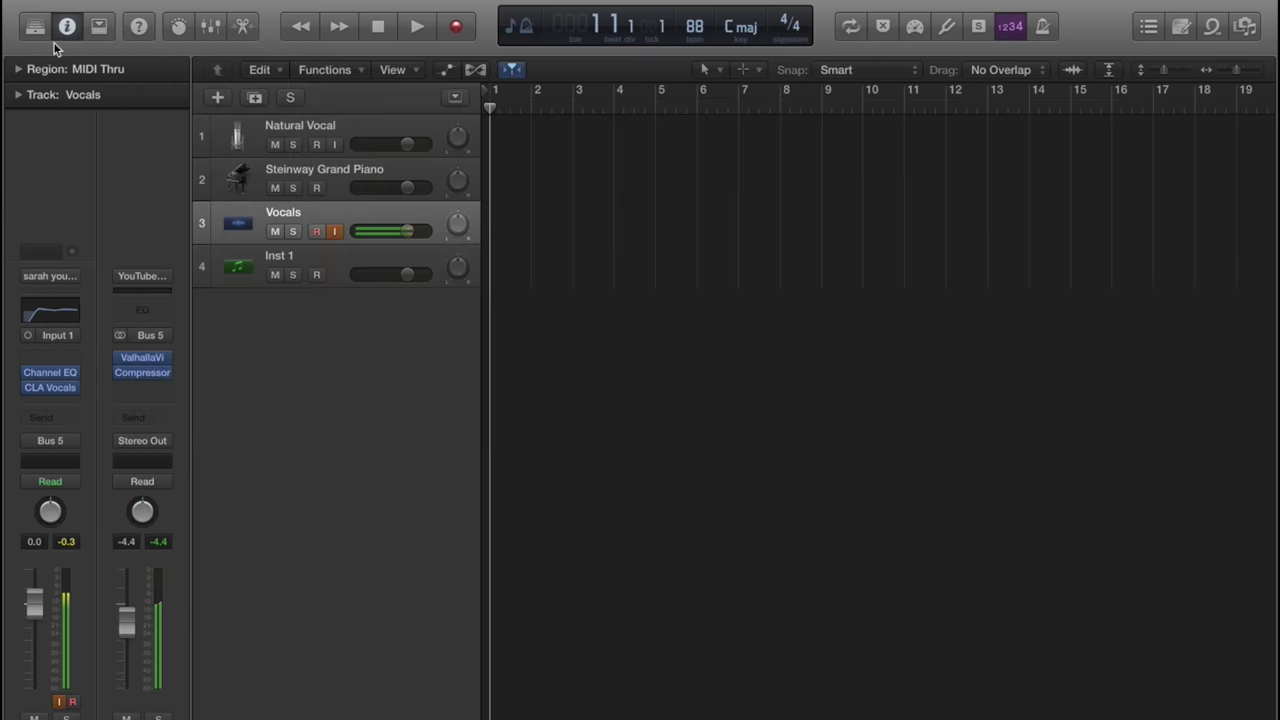
click(143, 374)
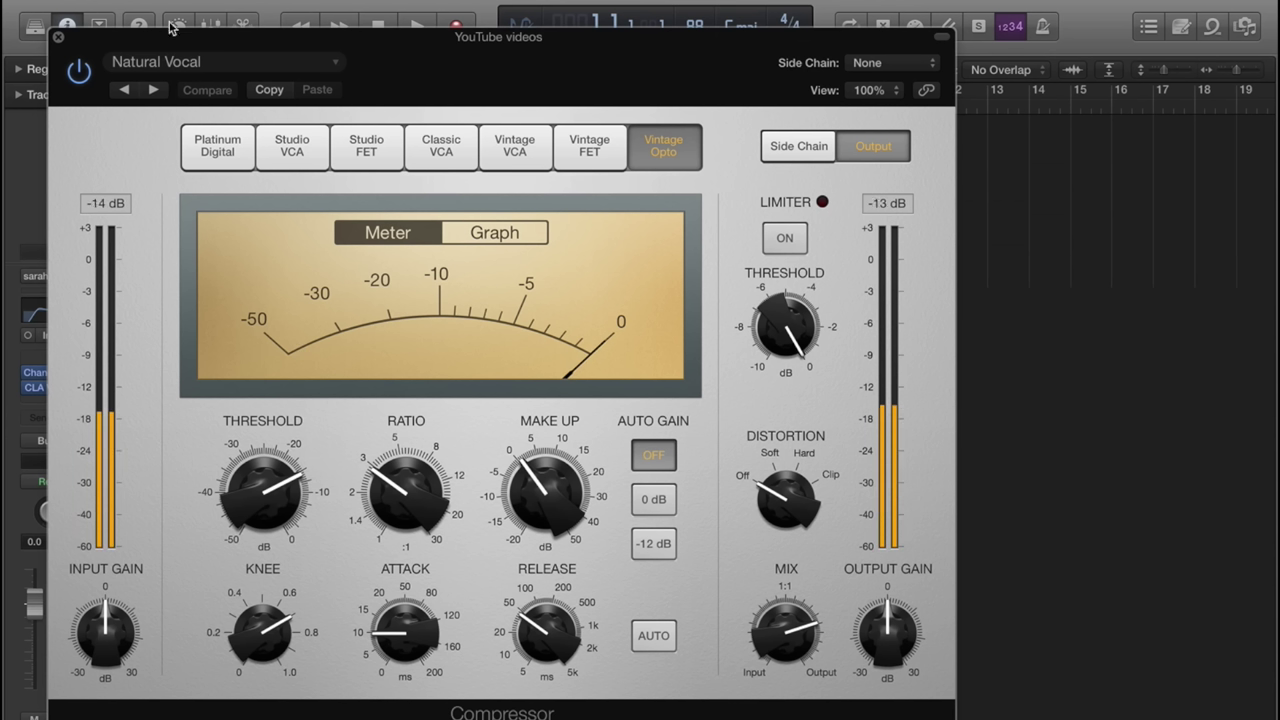
click(57, 39)
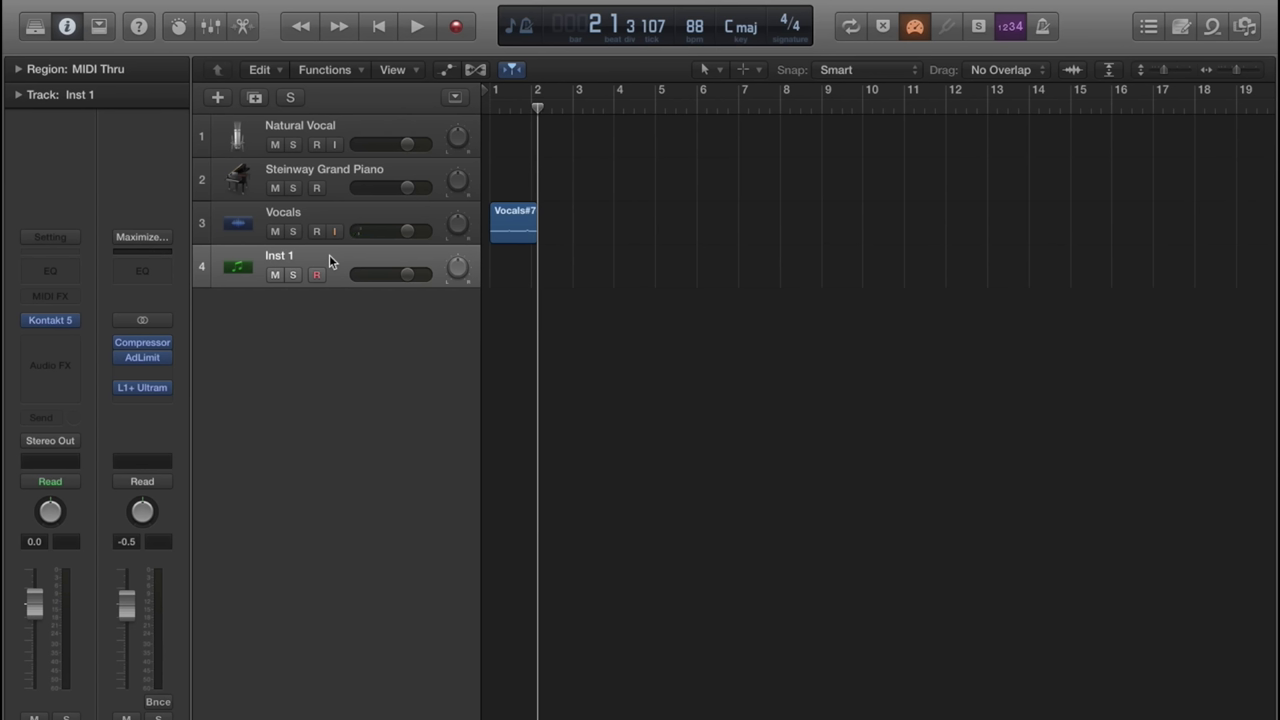
click(66, 321)
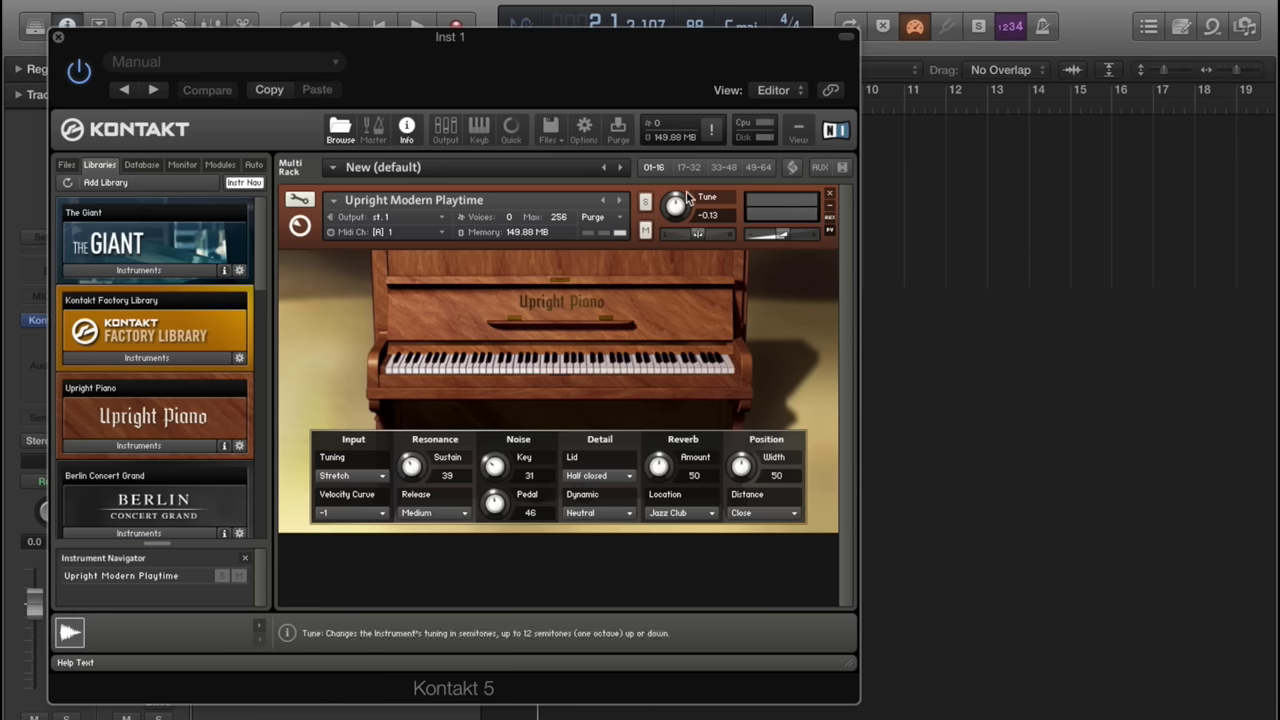
drag(552, 70, 657, 61)
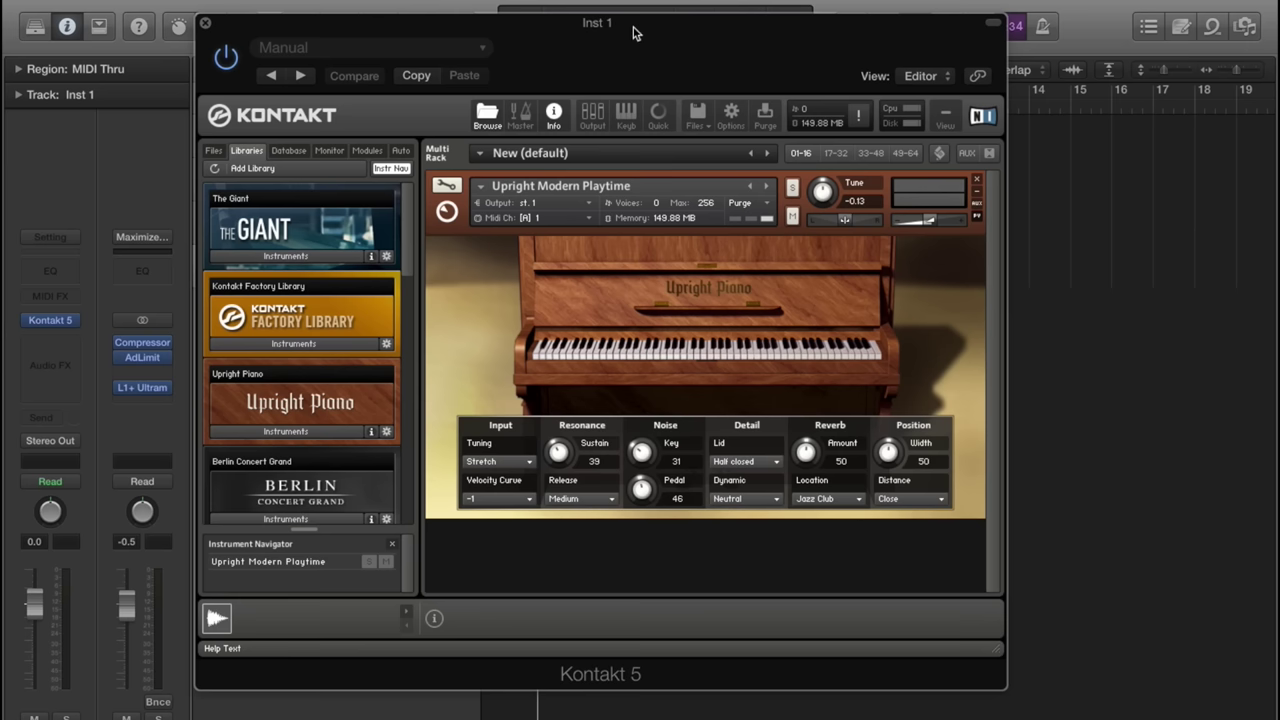
drag(633, 27, 744, 19)
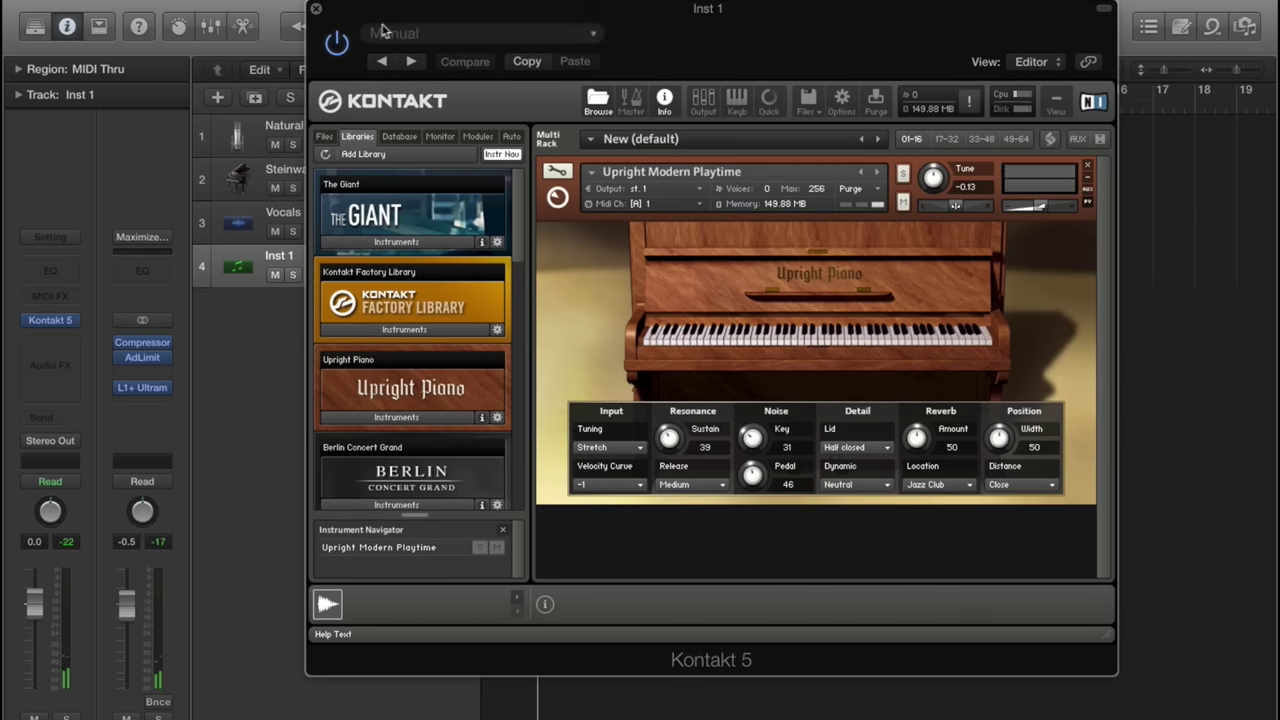
click(316, 10)
key(XF86AudioLowerVolume)
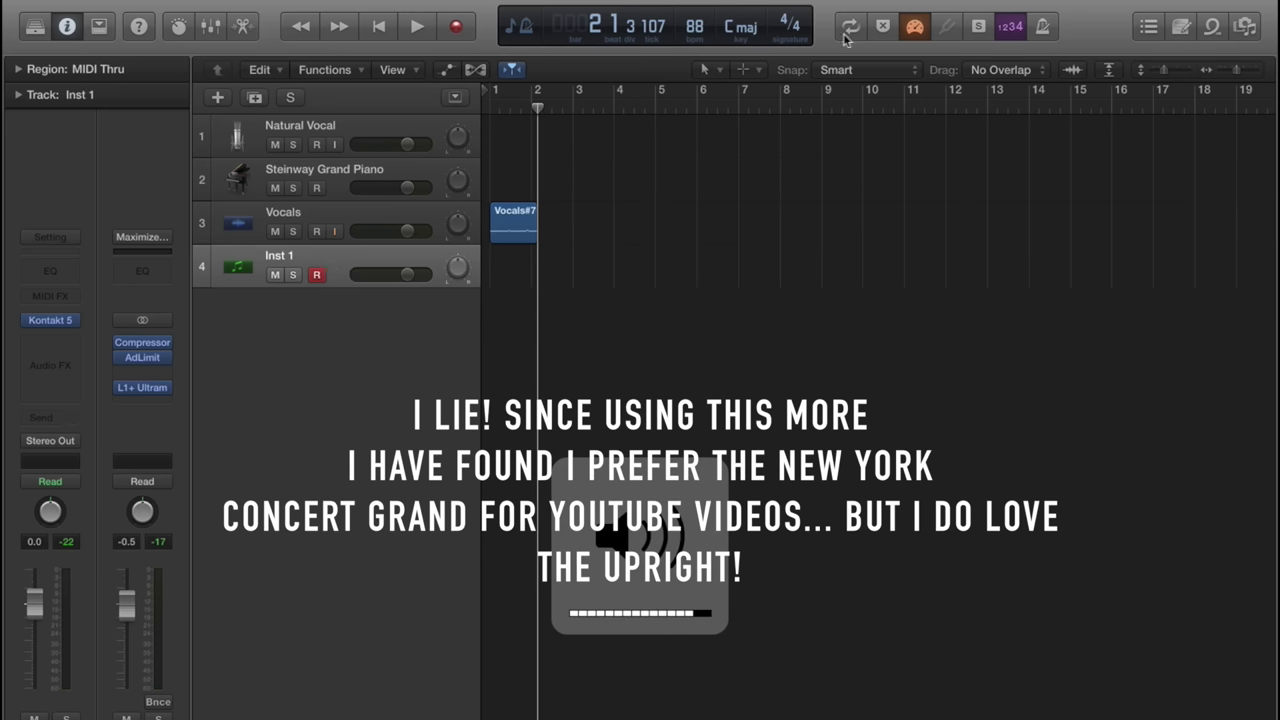
Step: Record Inst 1 from the song start while checking Kontakt 5's Upright piano
key(Return)
key(space)
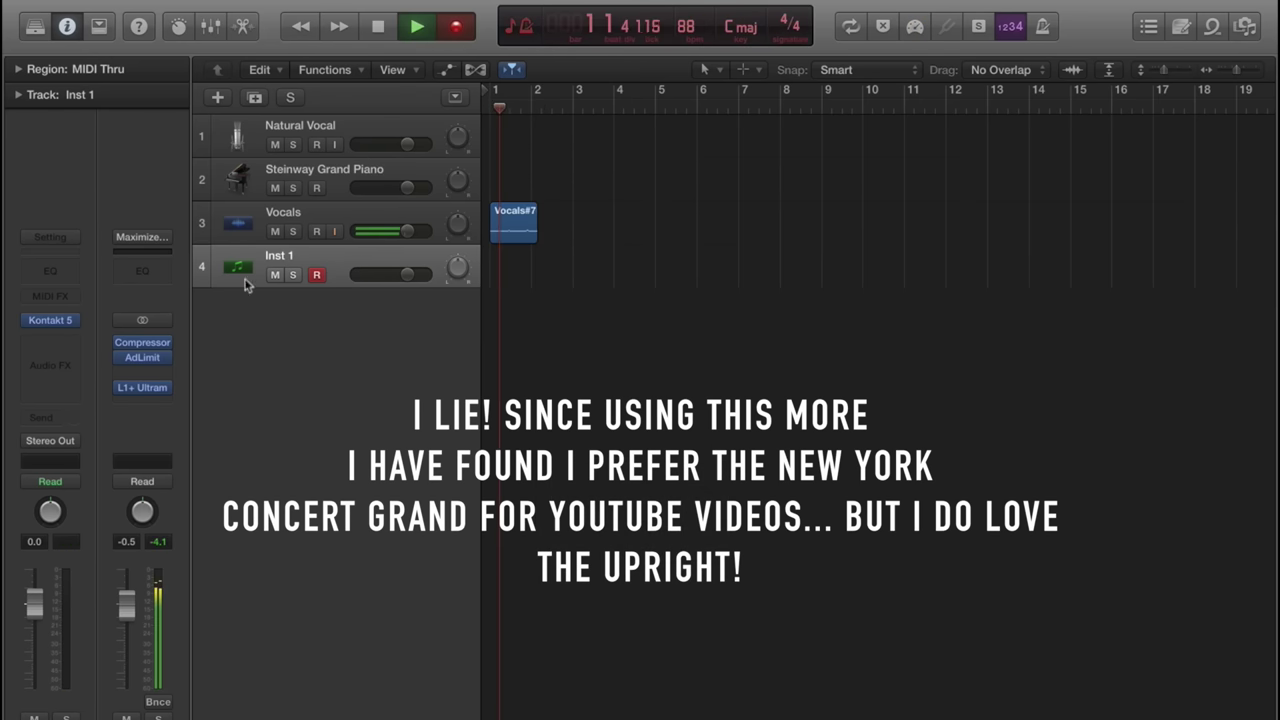
click(50, 320)
click(316, 10)
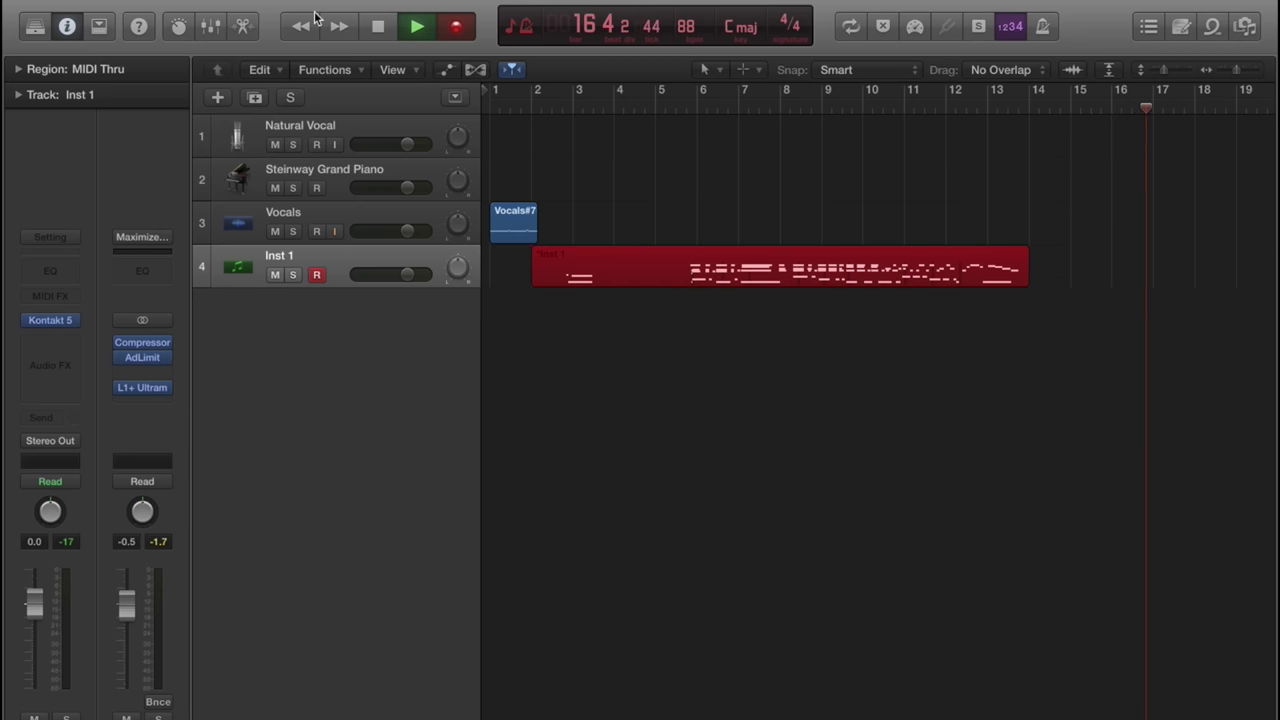
Step: End the Inst 1 take and record a Steinway Grand Piano part from bar 15 to about bar 24
click(324, 175)
click(1043, 109)
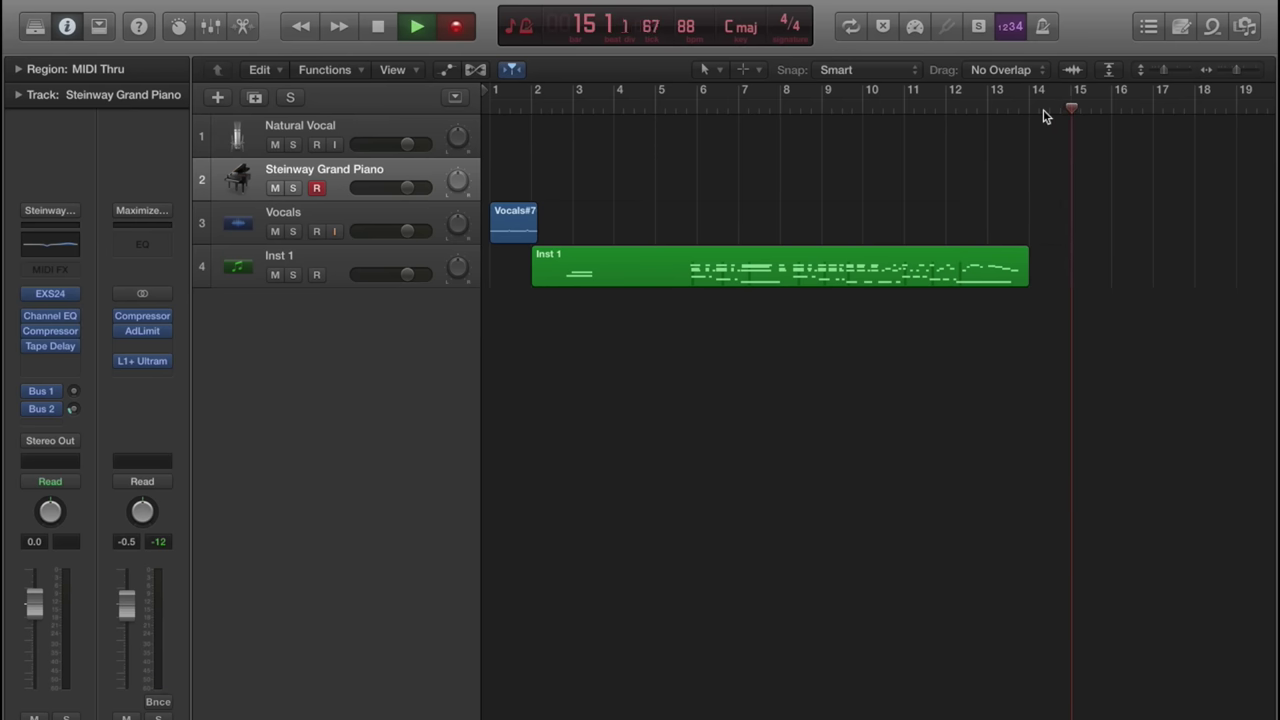
key(r)
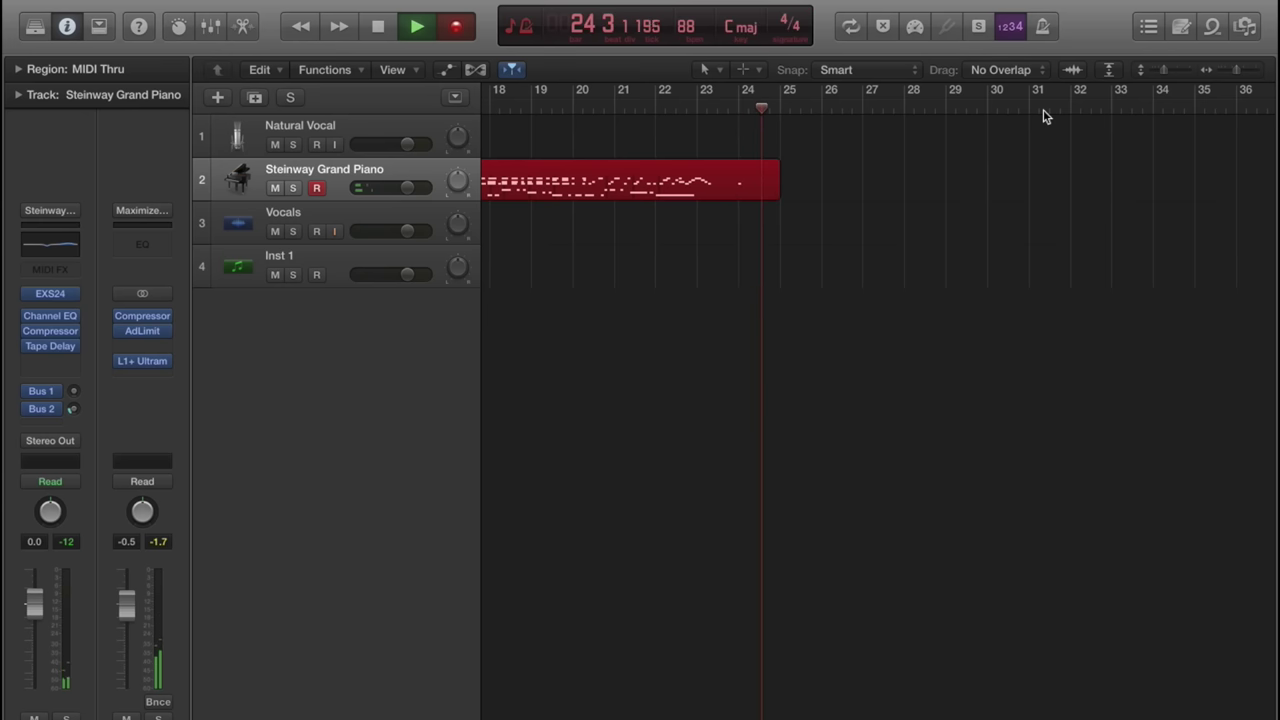
key(space)
click(343, 262)
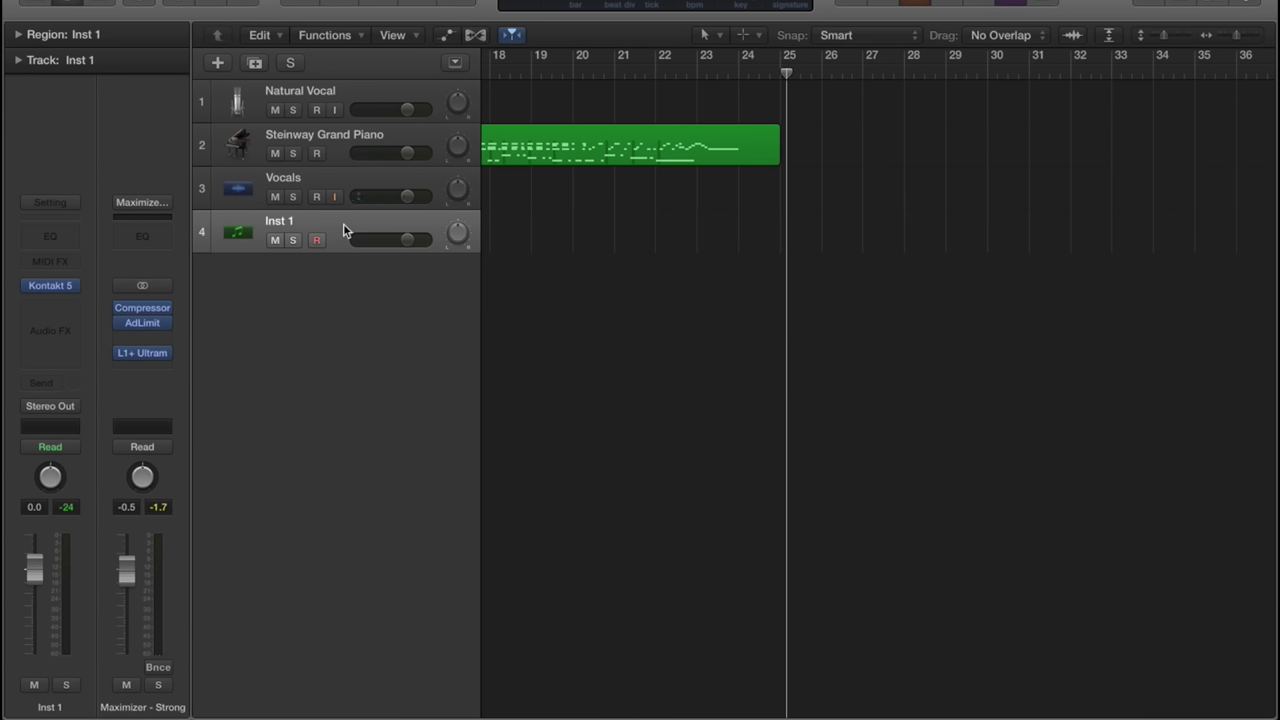
Step: Open the Mixer and select the Maximizer – Strong mastering channel strip
key(x)
scroll(530, 580, down, 5)
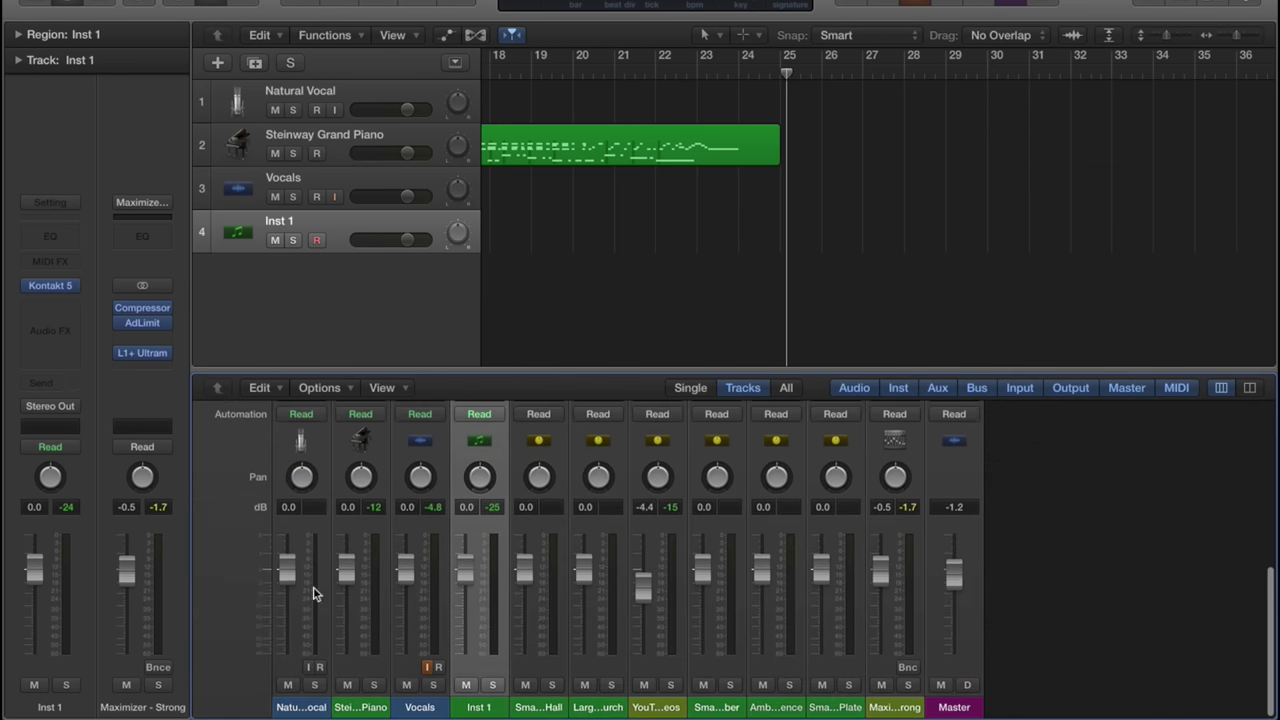
scroll(637, 536, up, 5)
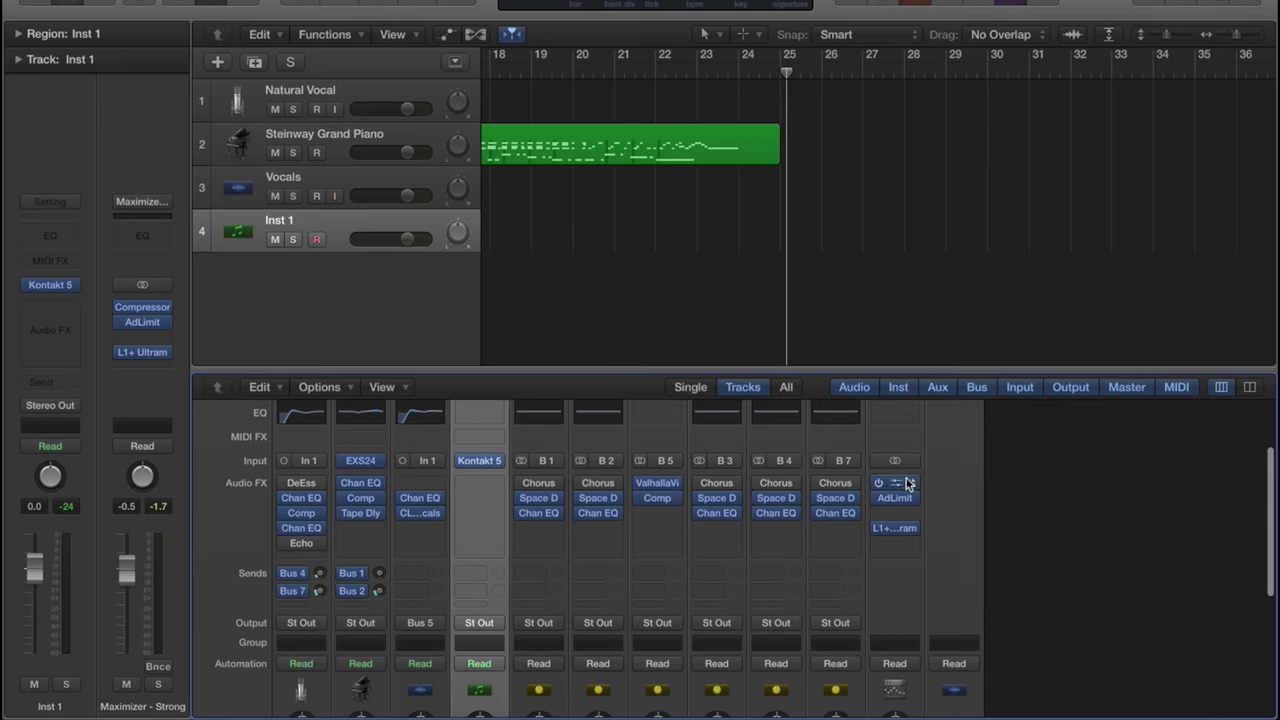
scroll(930, 492, down, 5)
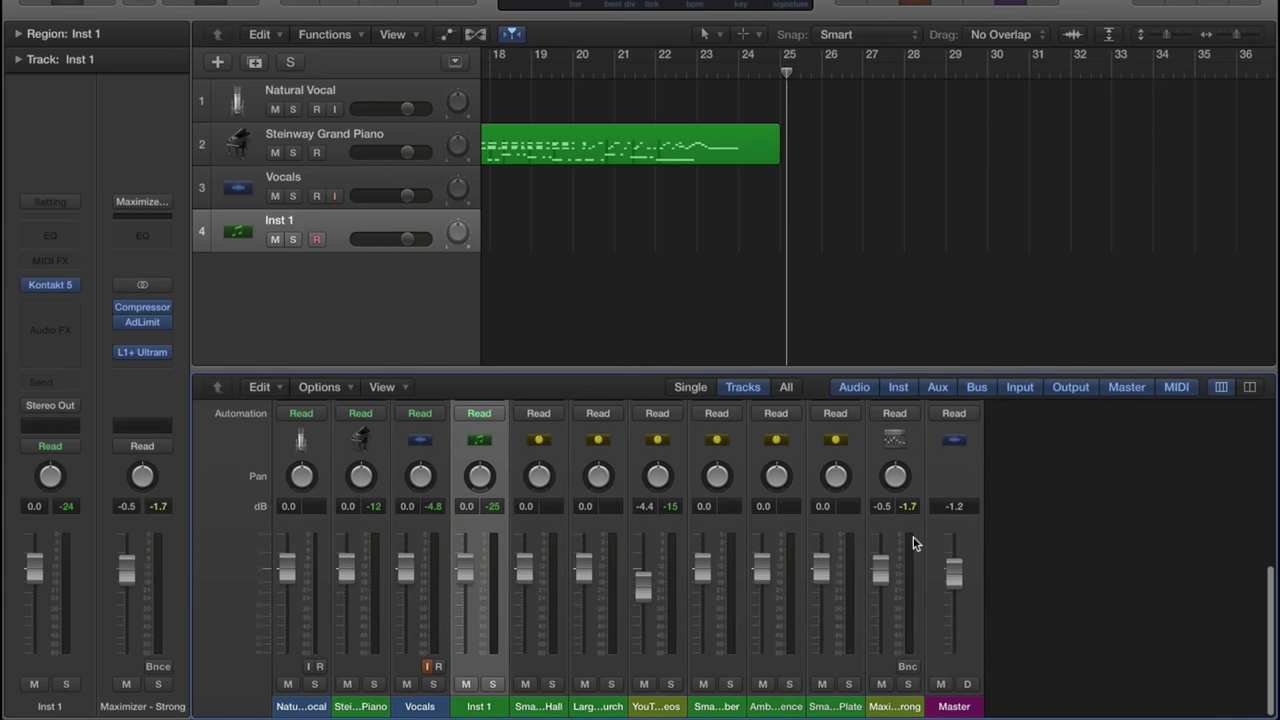
click(913, 530)
scroll(913, 523, up, 5)
Step: Browse the strip's Legacy > Logic > 02 Mastering presets unchanged, then review the L1+ Ultramaximizer settings
click(895, 474)
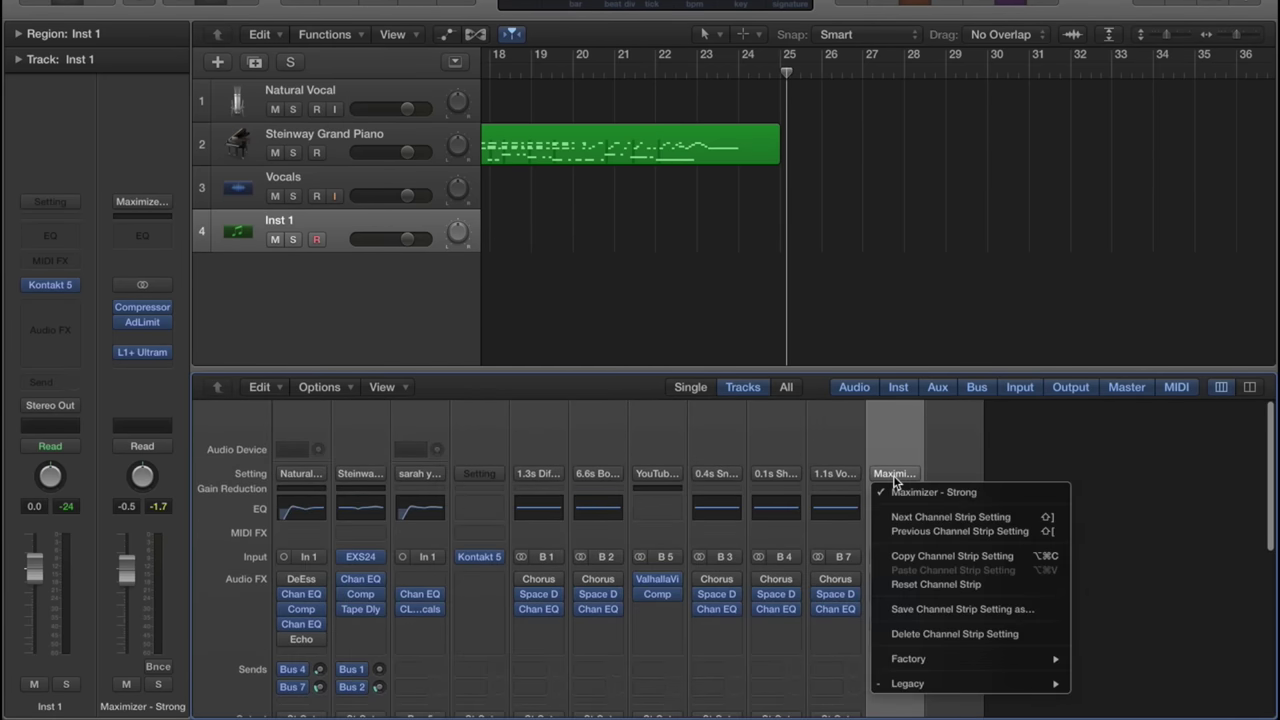
mouse_move(910, 684)
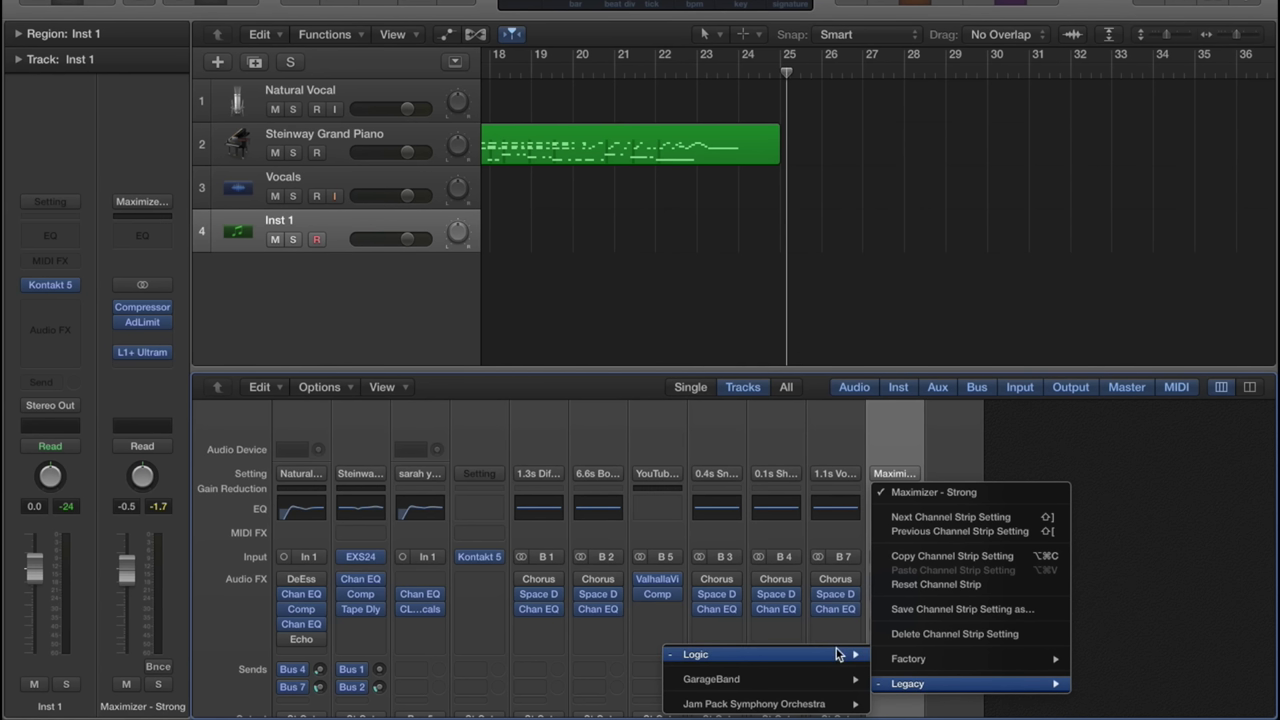
mouse_move(836, 648)
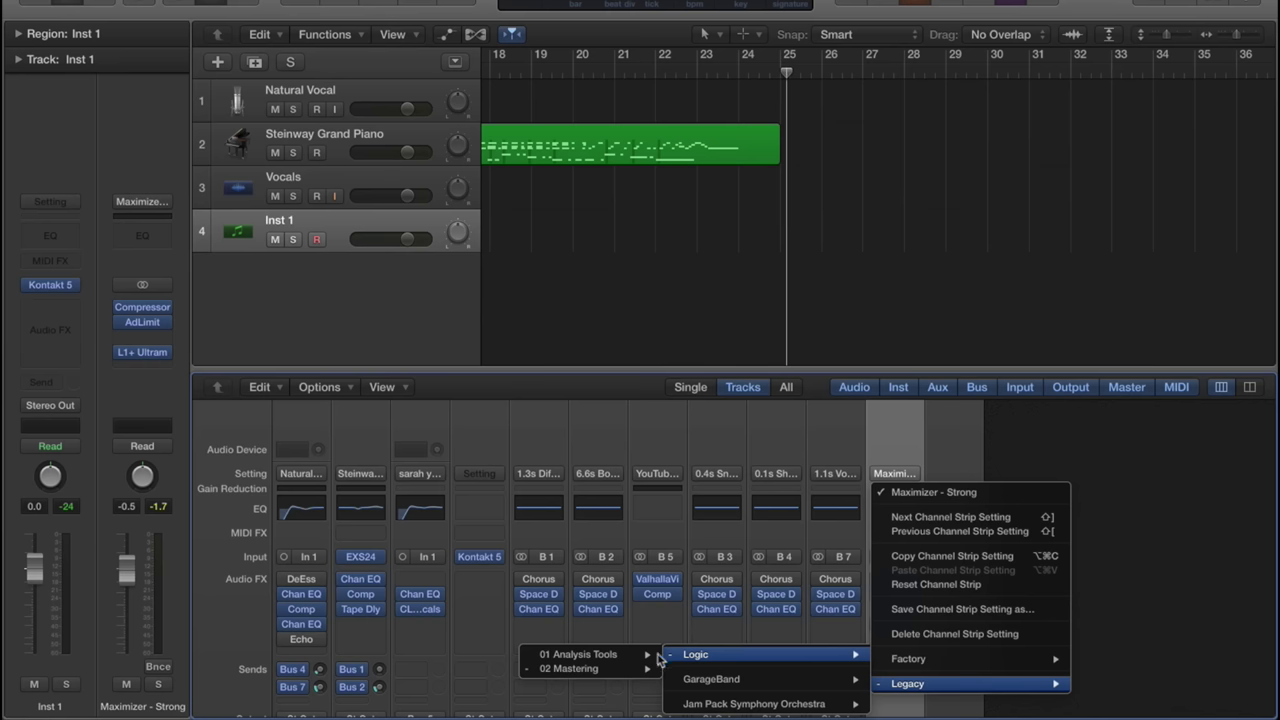
mouse_move(640, 669)
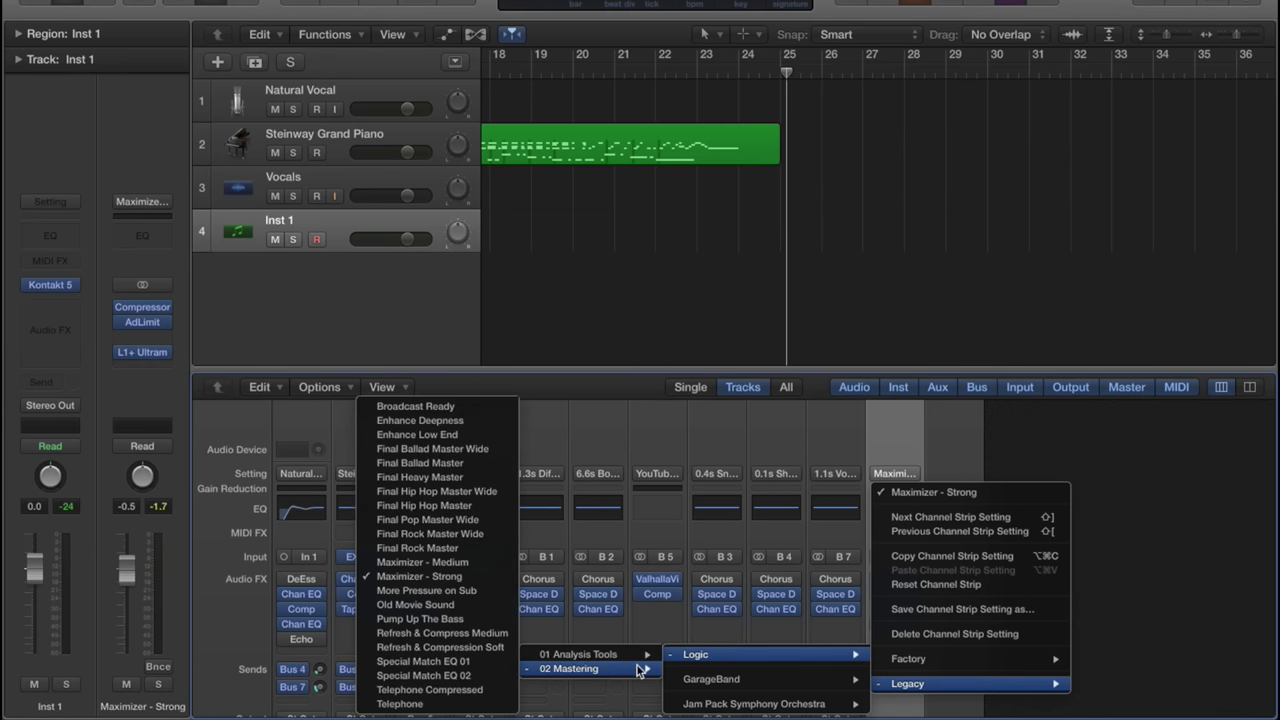
key(Escape)
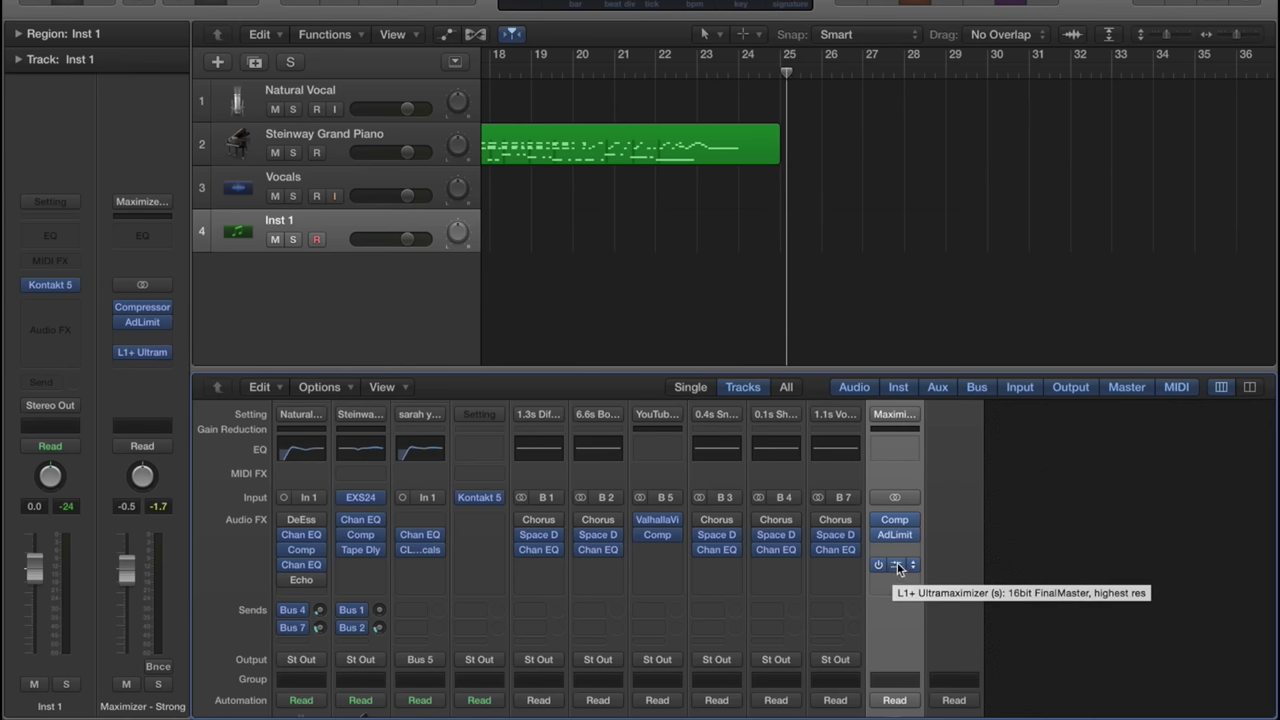
click(898, 568)
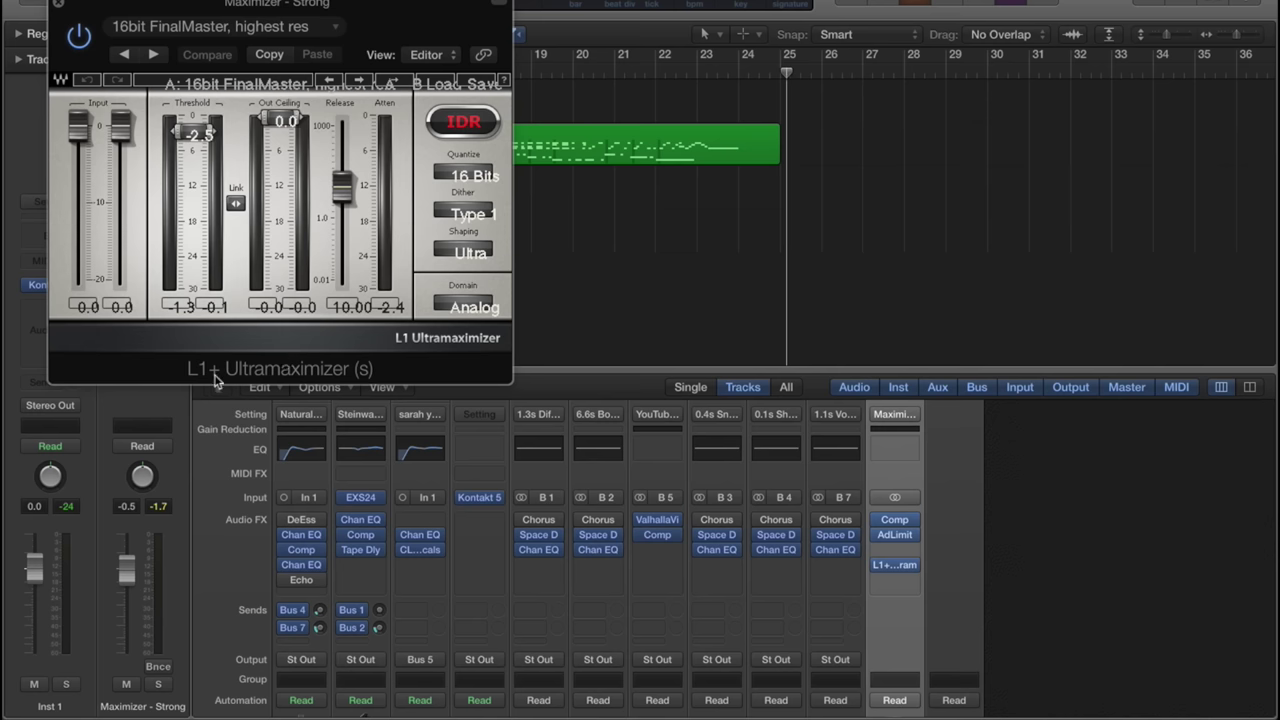
click(57, 5)
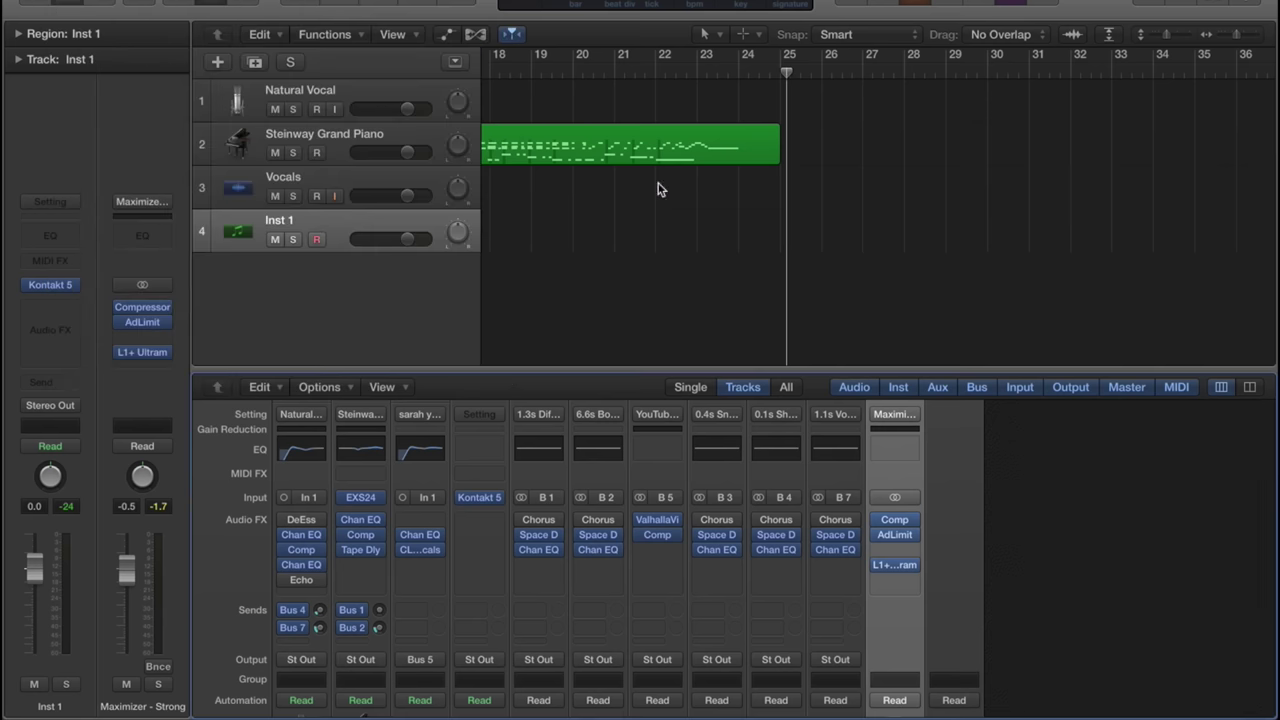
scroll(1107, 467, down, 5)
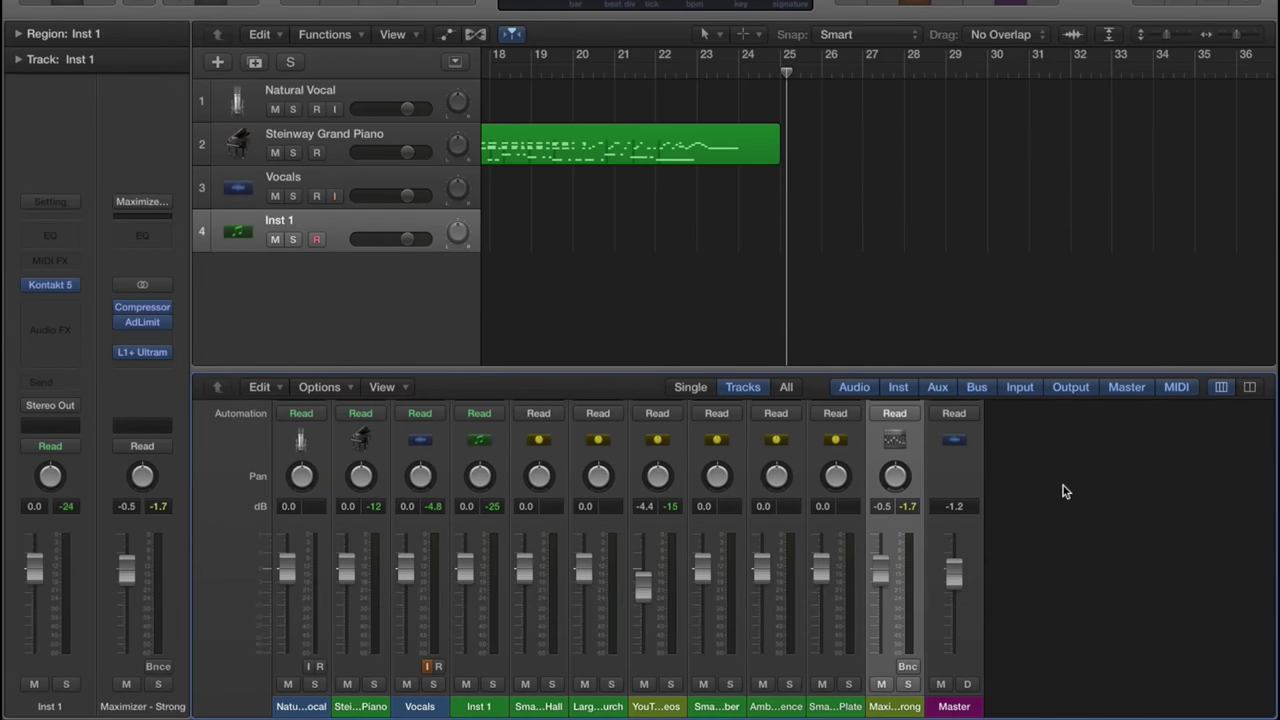